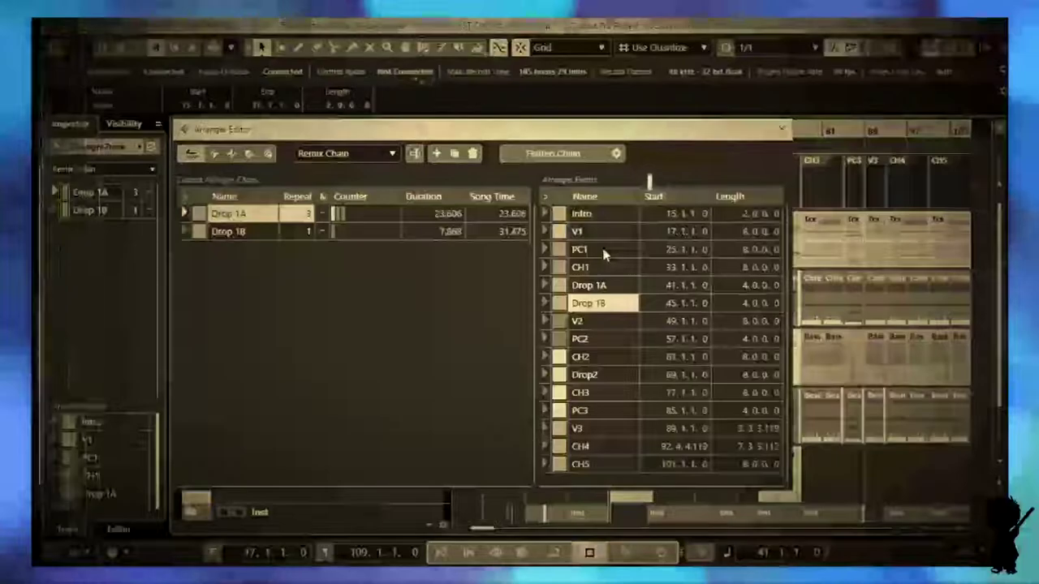
- Append PC1 from Arranger Events to the end of the current arranger chain
{"action": "left_click_drag", "start_coordinate": [603, 250], "coordinate": [459, 286]}
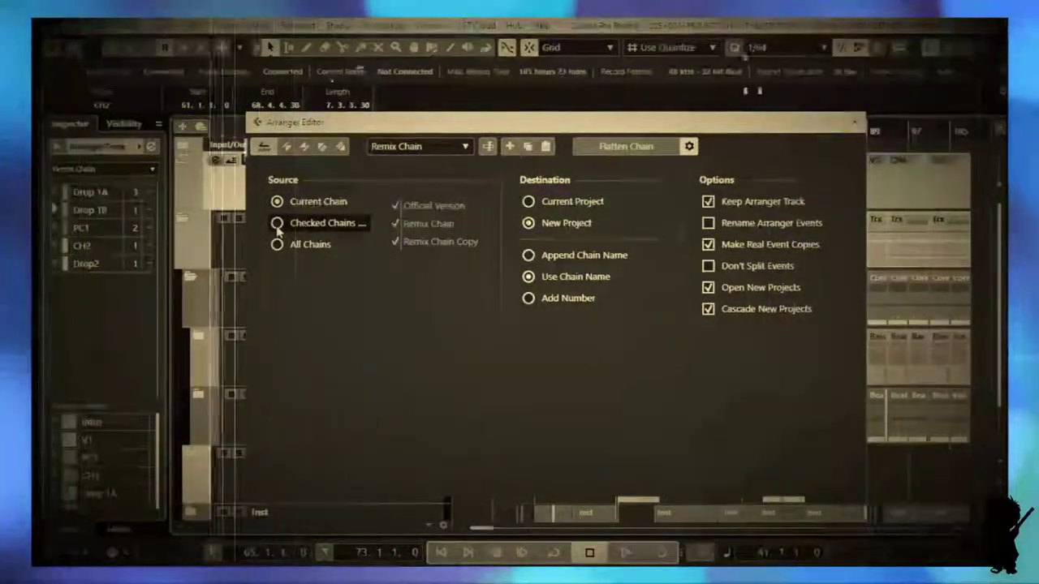
- Set the Flatten Chain Source option to All Chains
{"action": "left_click", "coordinate": [277, 245]}
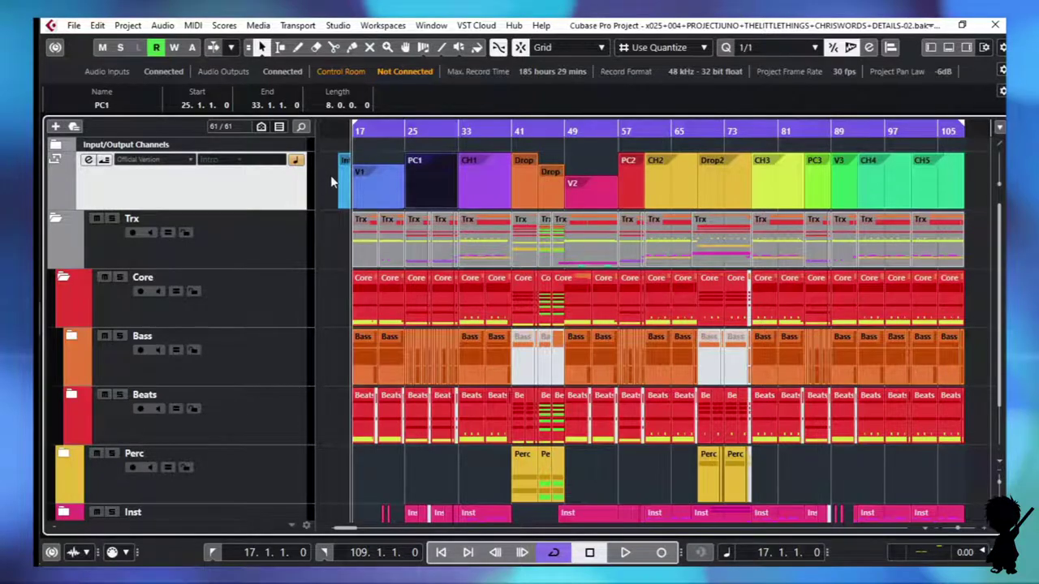
{"action": "left_click", "coordinate": [331, 176]}
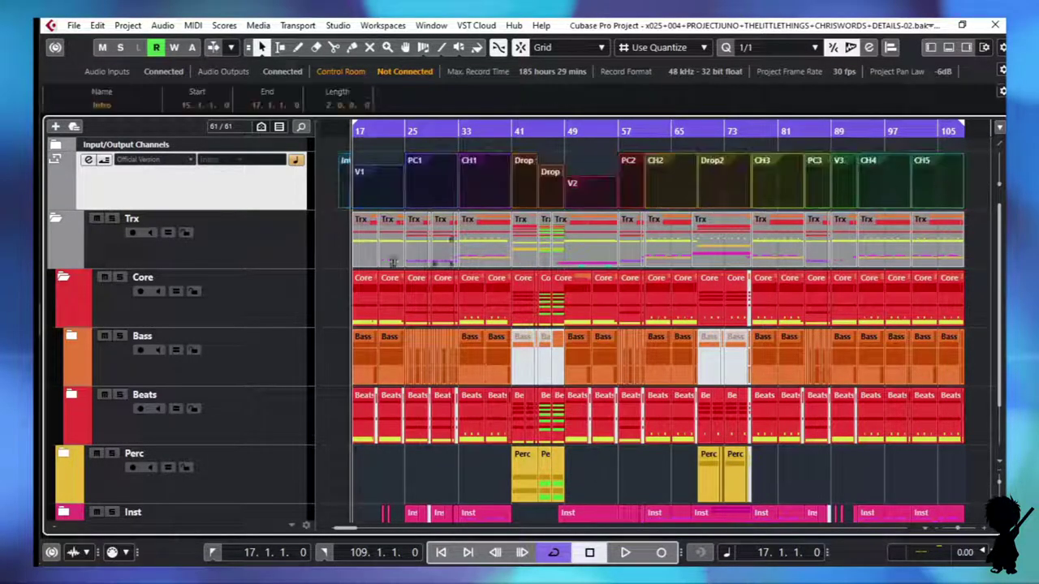
{"action": "left_click", "coordinate": [359, 283]}
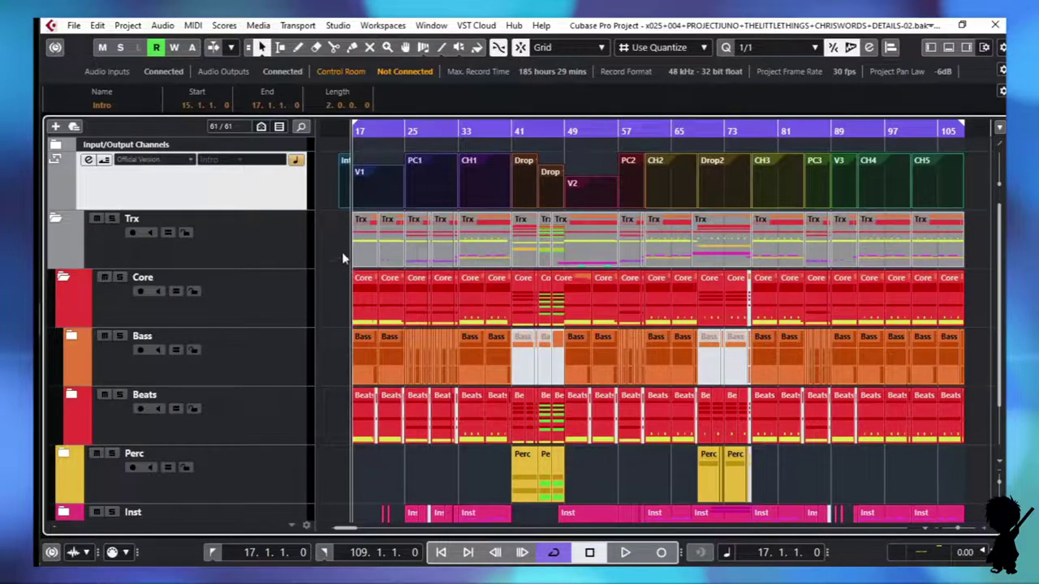
{"action": "left_click", "coordinate": [331, 226]}
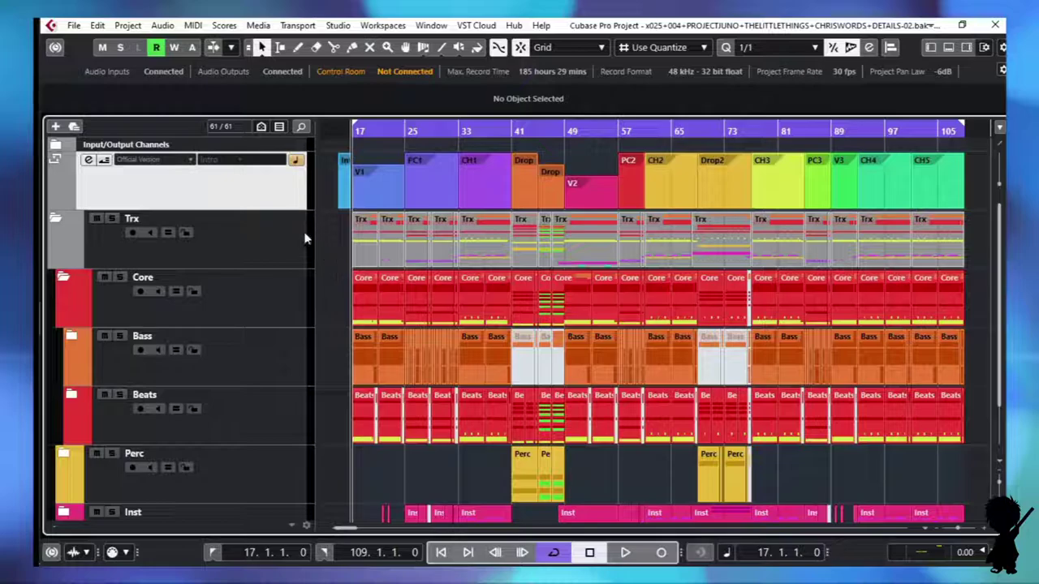
{"action": "right_click", "coordinate": [262, 197]}
{"action": "mouse_move", "coordinate": [382, 203]}
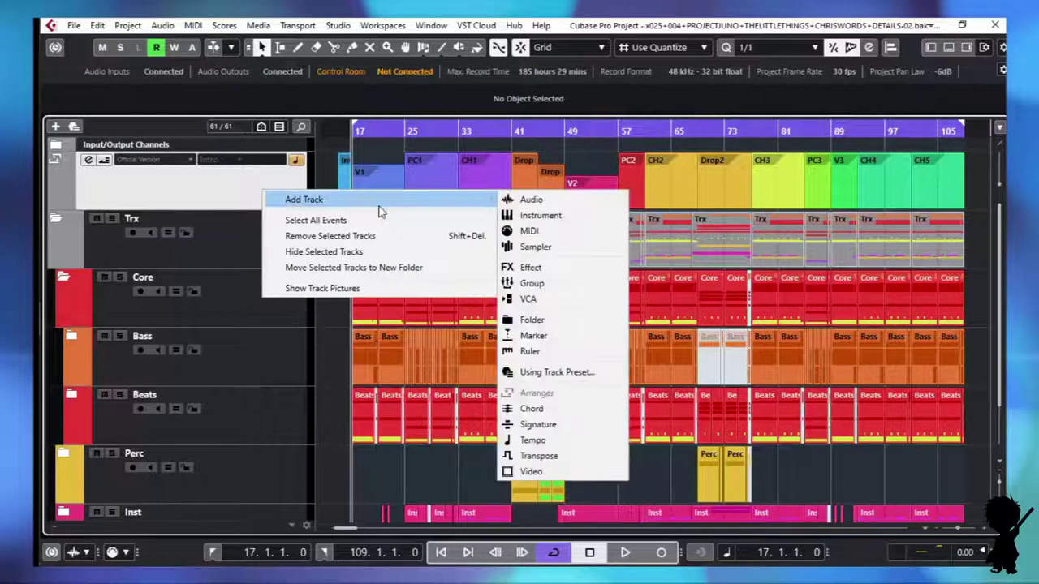
{"action": "left_click", "coordinate": [215, 199]}
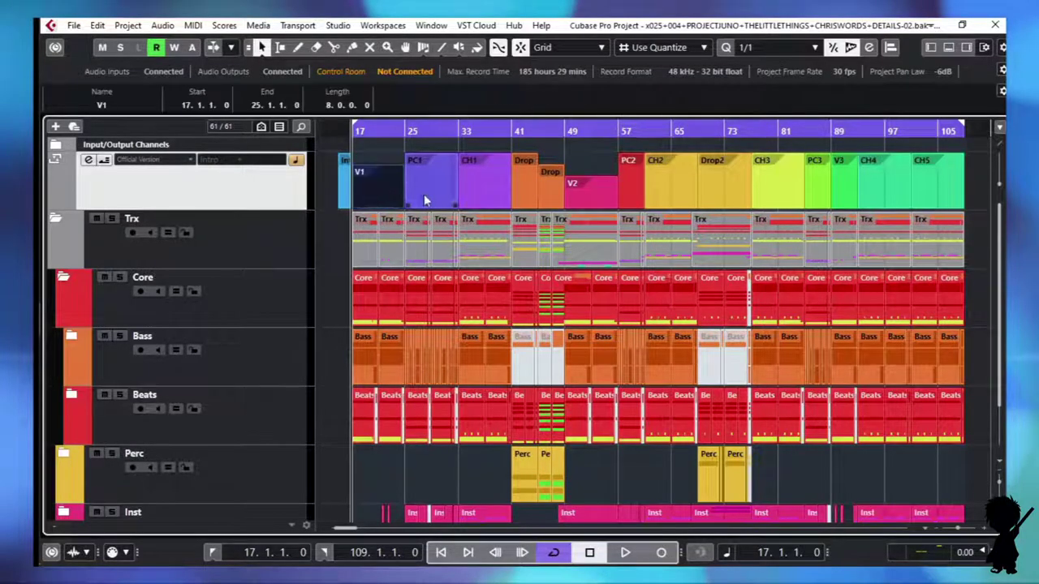
- Delete the existing V1 arranger section
{"action": "left_click", "coordinate": [424, 194]}
{"action": "left_click", "coordinate": [473, 185]}
{"action": "left_click", "coordinate": [532, 182]}
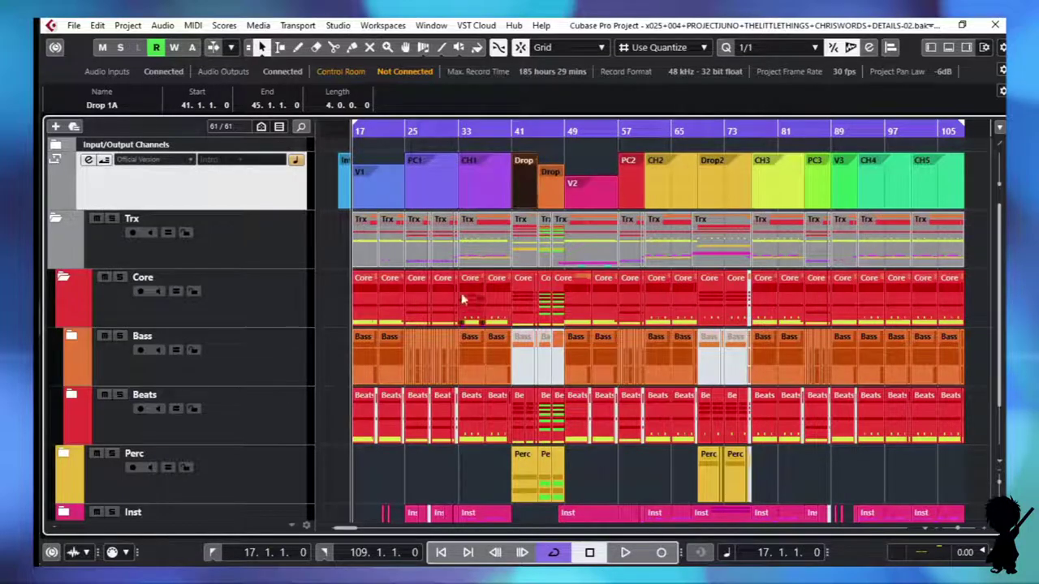
{"action": "left_click", "coordinate": [378, 178]}
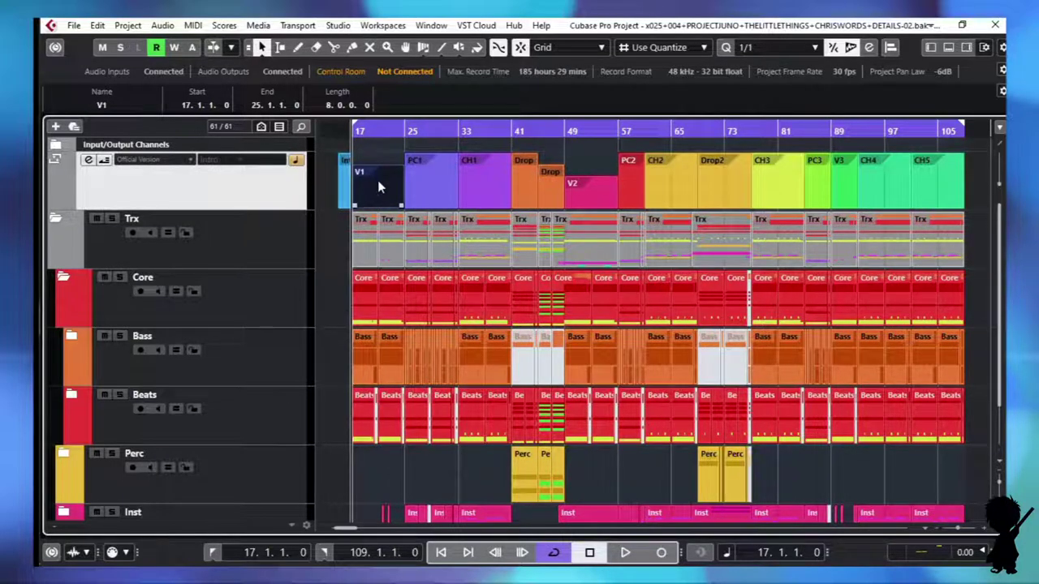
{"action": "key", "text": "Right"}
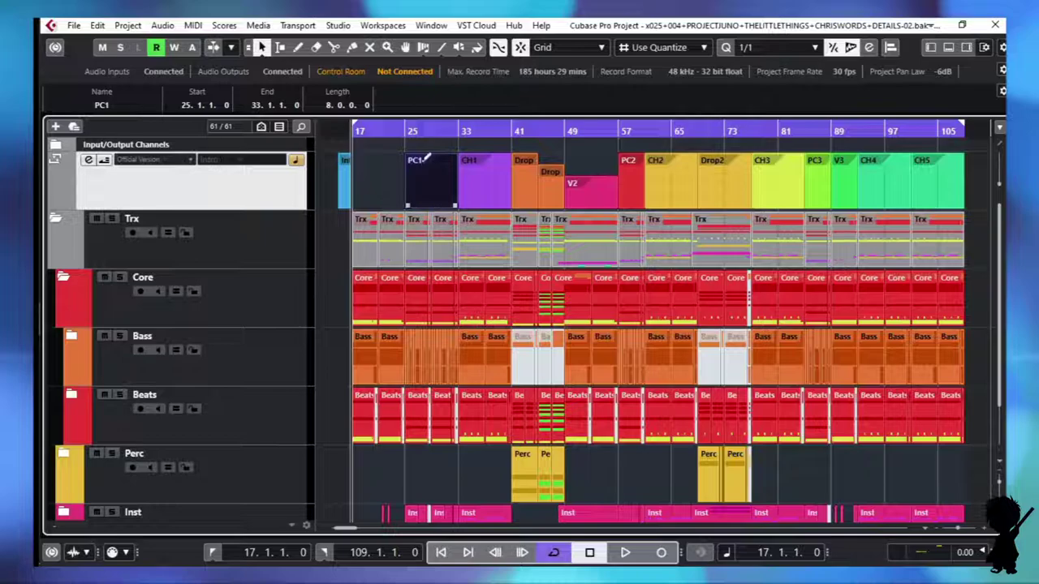
- Draw a new arranger section over bars 17–25 and name it V1
{"action": "key", "text": "8"}
{"action": "left_click_drag", "start_coordinate": [363, 168], "coordinate": [411, 173]}
{"action": "key", "text": "1"}
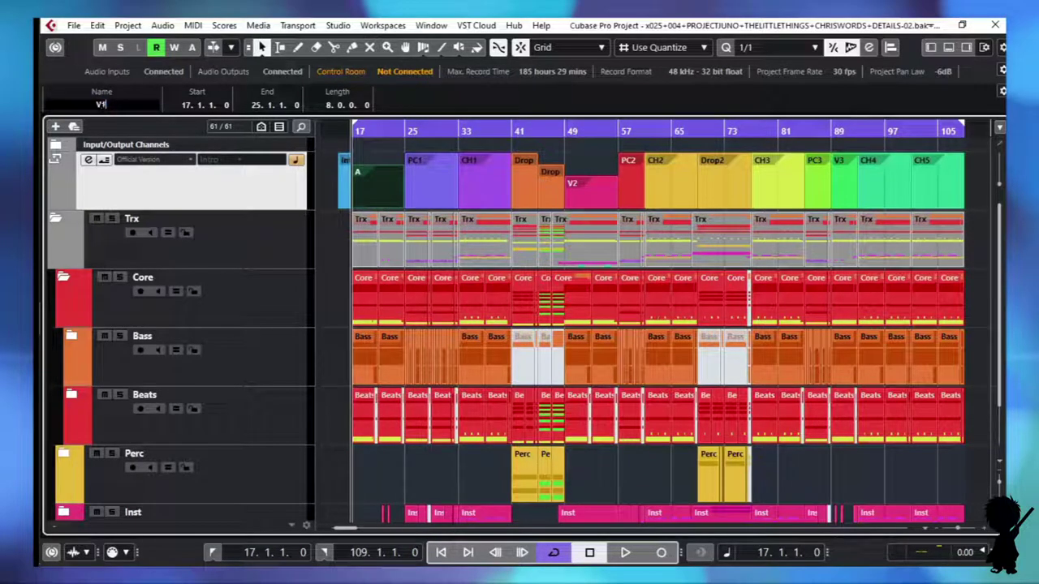
{"action": "key", "text": "Return"}
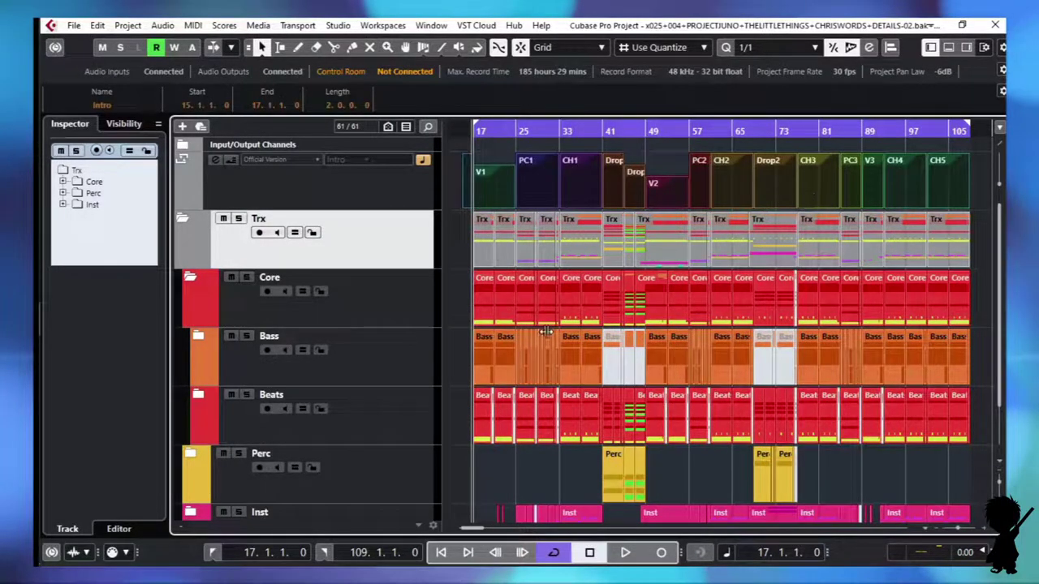
- Select the Arranger track and bring up its Arranger Editor with the Official Version chain
{"action": "left_click", "coordinate": [350, 195]}
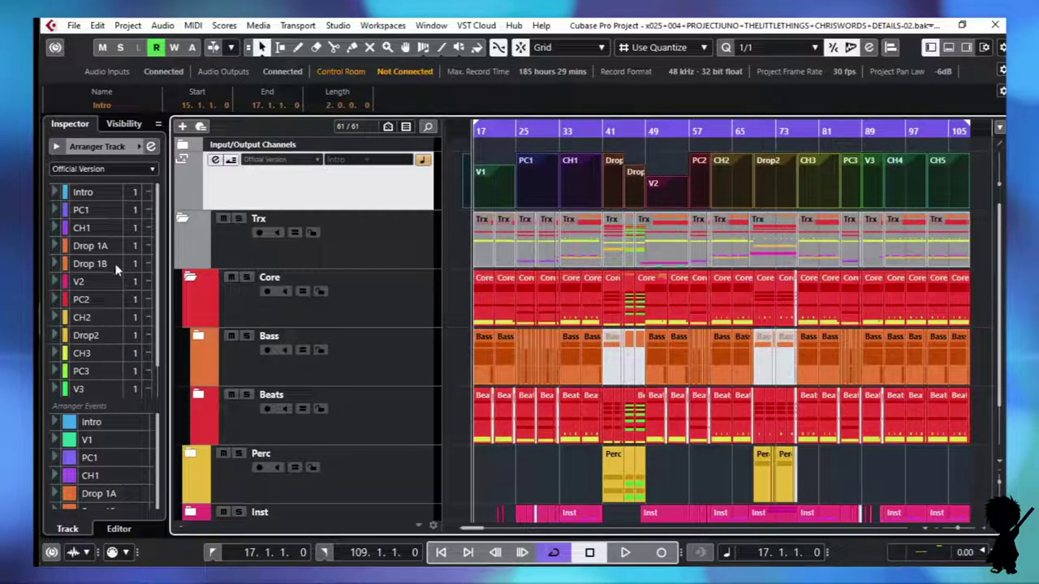
{"action": "left_click", "coordinate": [216, 161]}
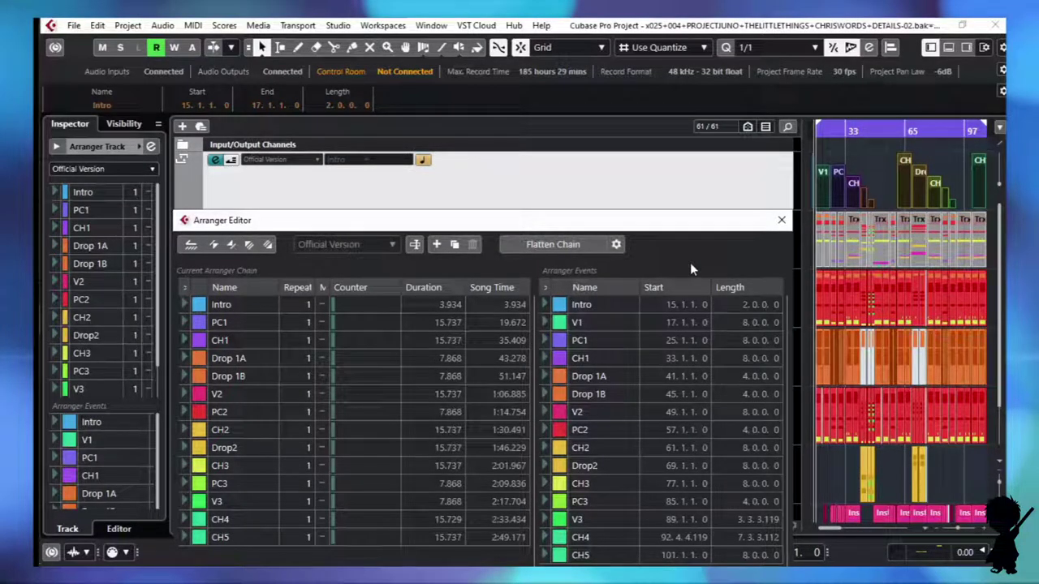
- Activate Arranger Mode so playback follows the Official Version chain
{"action": "left_click", "coordinate": [190, 247]}
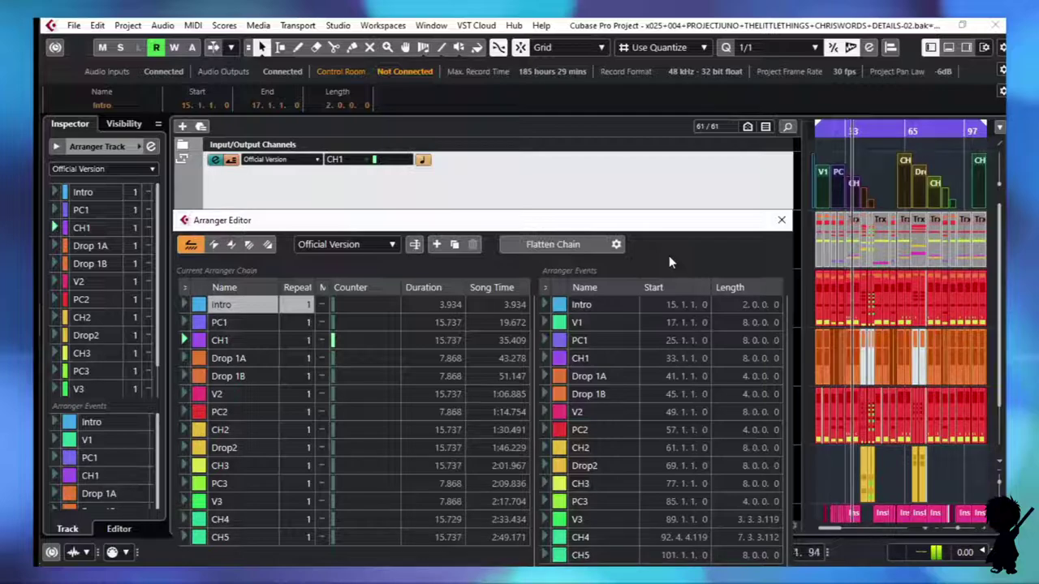
- Insert V1 between Intro and PC1 in the chain and reset playback to Intro
{"action": "left_click", "coordinate": [599, 325]}
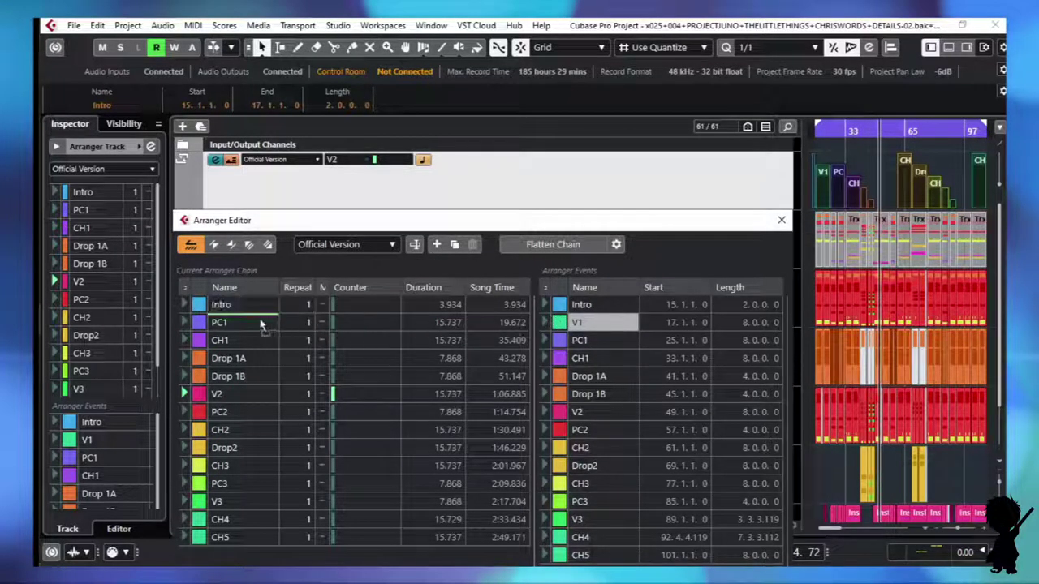
{"action": "left_click_drag", "start_coordinate": [261, 325], "coordinate": [261, 325]}
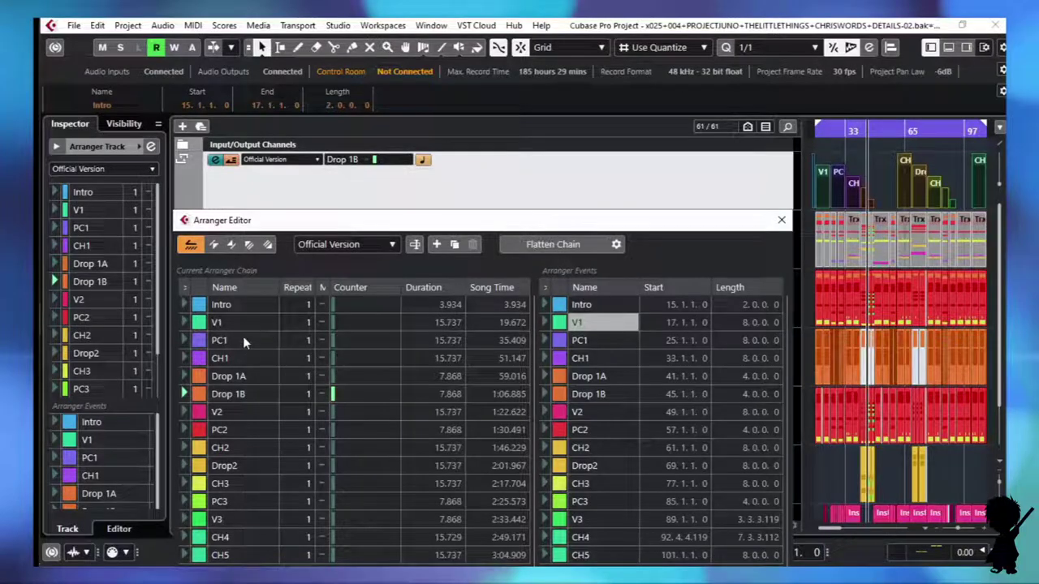
{"action": "left_click", "coordinate": [276, 304]}
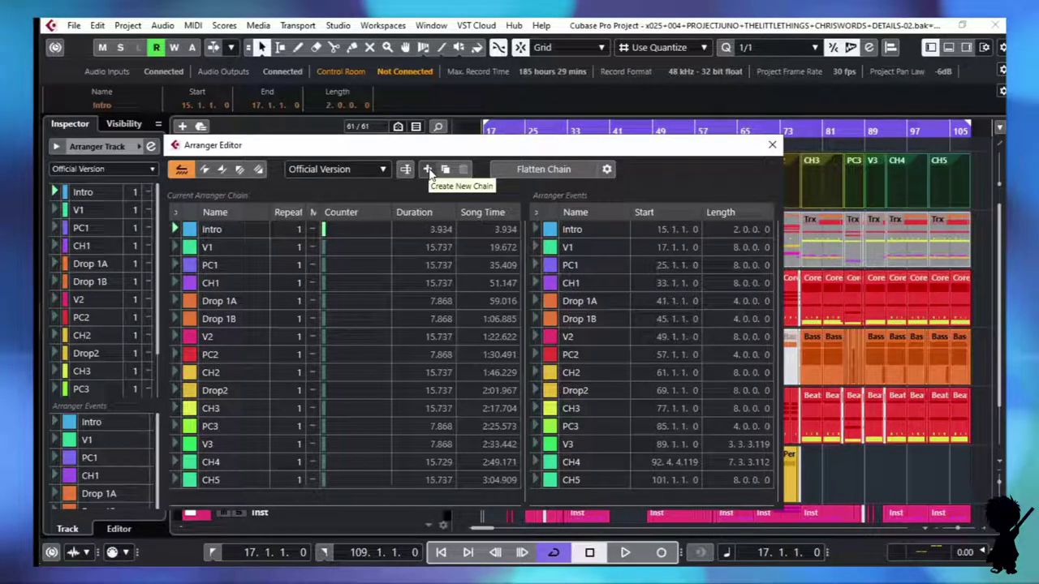
- Create a new arranger chain and name it 'Remix Chain'
{"action": "left_click", "coordinate": [429, 169]}
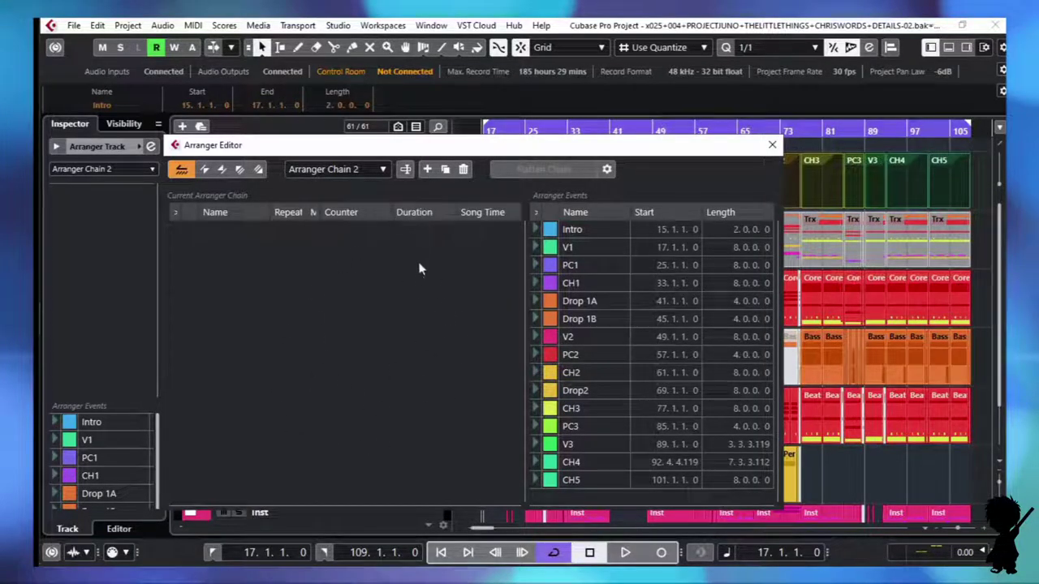
{"action": "left_click", "coordinate": [405, 169]}
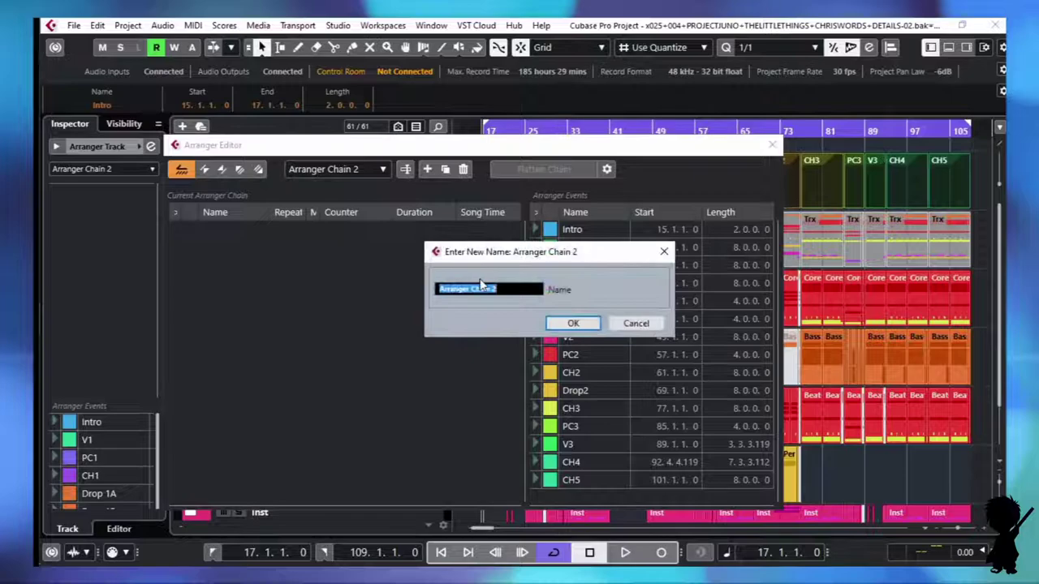
{"action": "type", "text": "Remix Chain"}
{"action": "key", "text": "Return"}
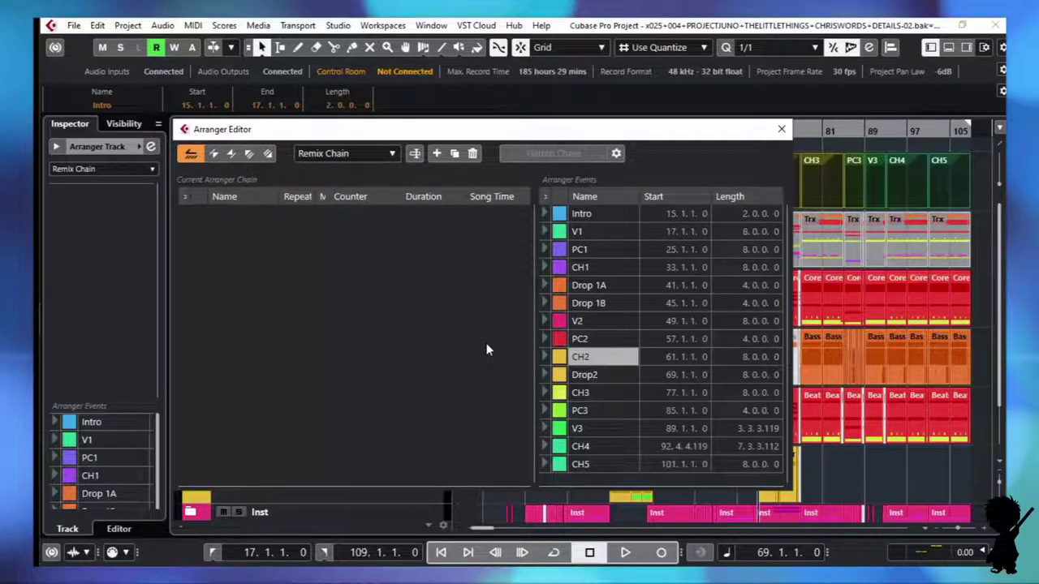
- Add Drop 1A and then Drop 1B to the Remix Chain
{"action": "left_click_drag", "start_coordinate": [589, 285], "coordinate": [329, 228]}
{"action": "left_click", "coordinate": [599, 305]}
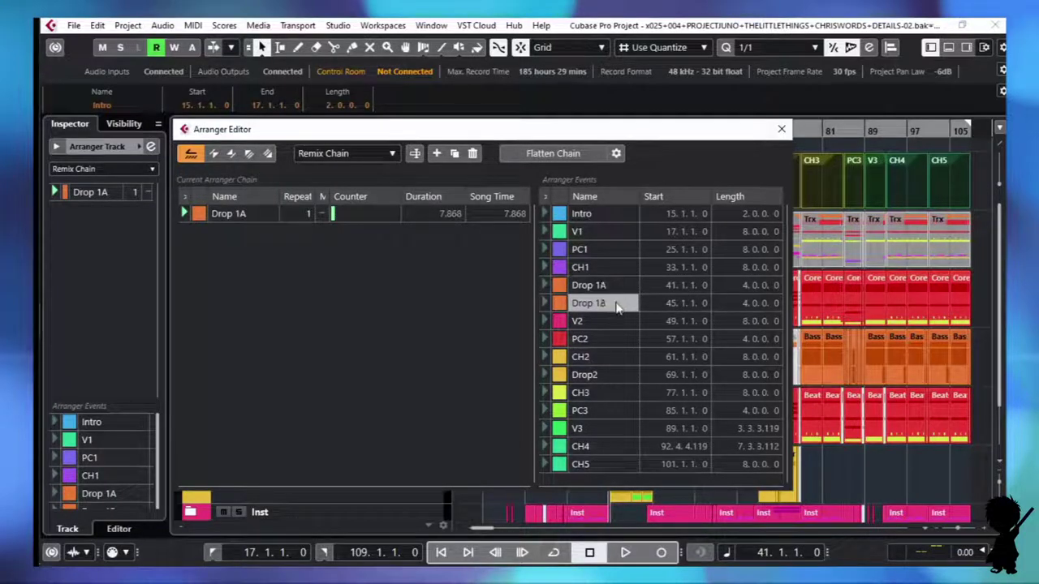
{"action": "left_click_drag", "start_coordinate": [599, 305], "coordinate": [379, 265]}
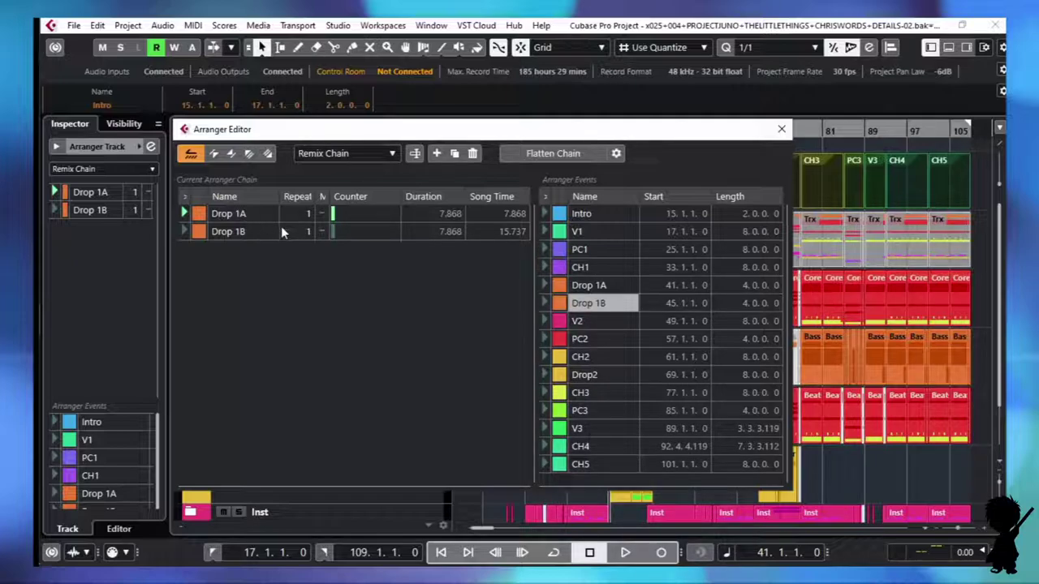
- Set Drop 1A's repeat count to 3
{"action": "double_click", "coordinate": [310, 214]}
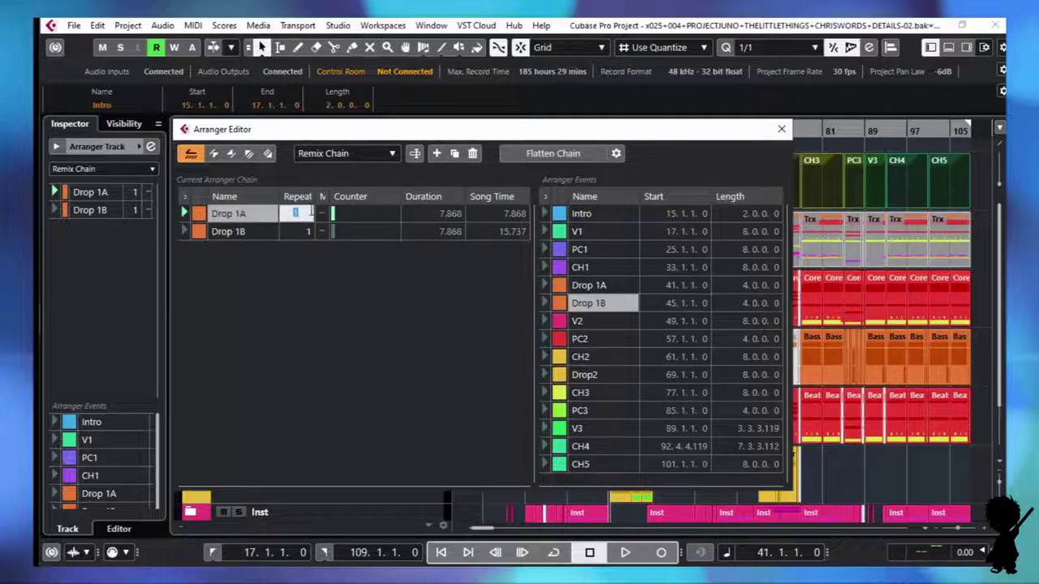
{"action": "type", "text": "3"}
{"action": "key", "text": "Return"}
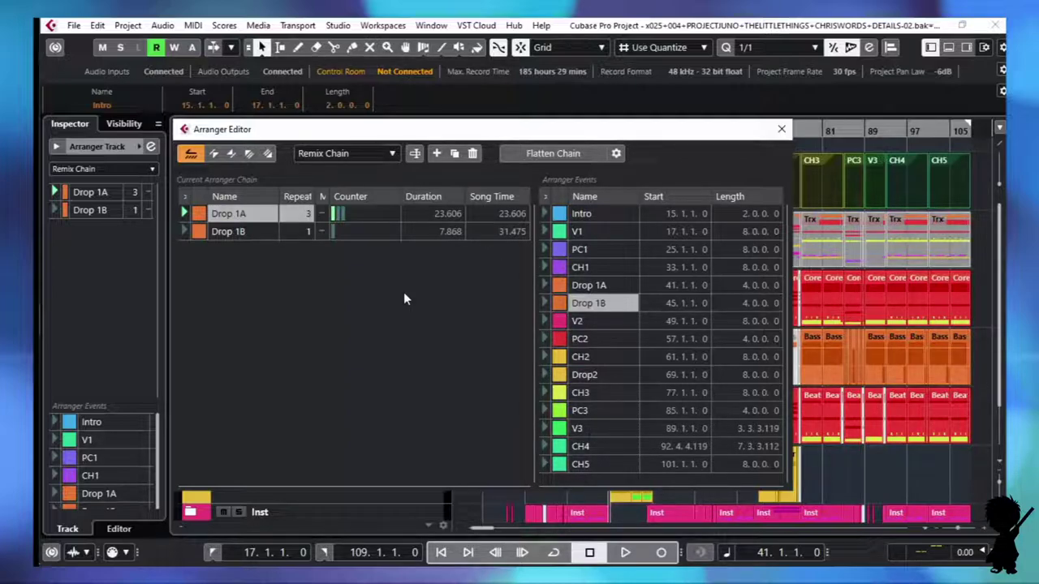
- Append PC1 twice, then CH1 and Drop2, to the end of the Remix Chain
{"action": "double_click", "coordinate": [601, 249]}
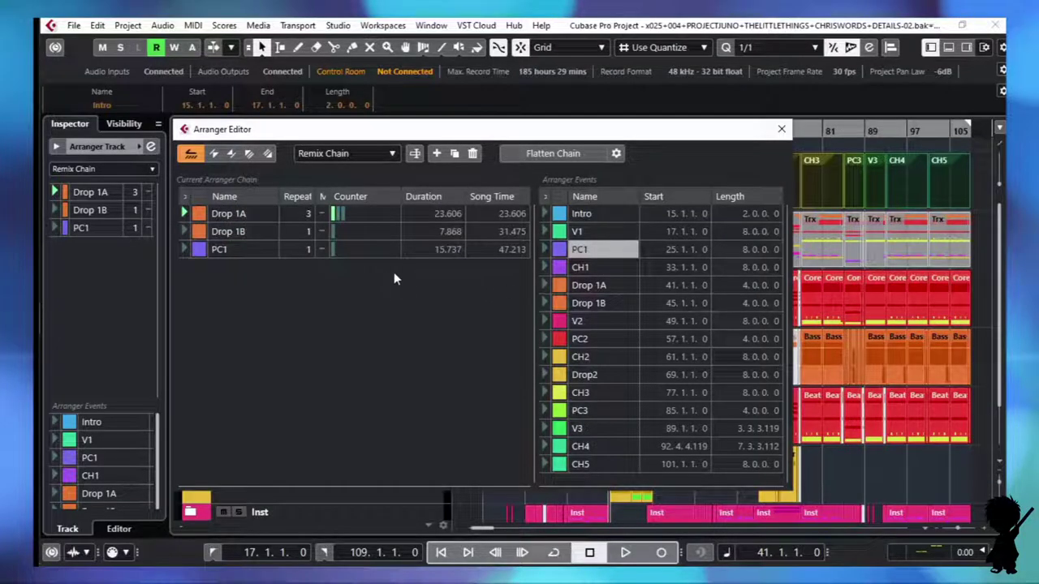
{"action": "double_click", "coordinate": [308, 249]}
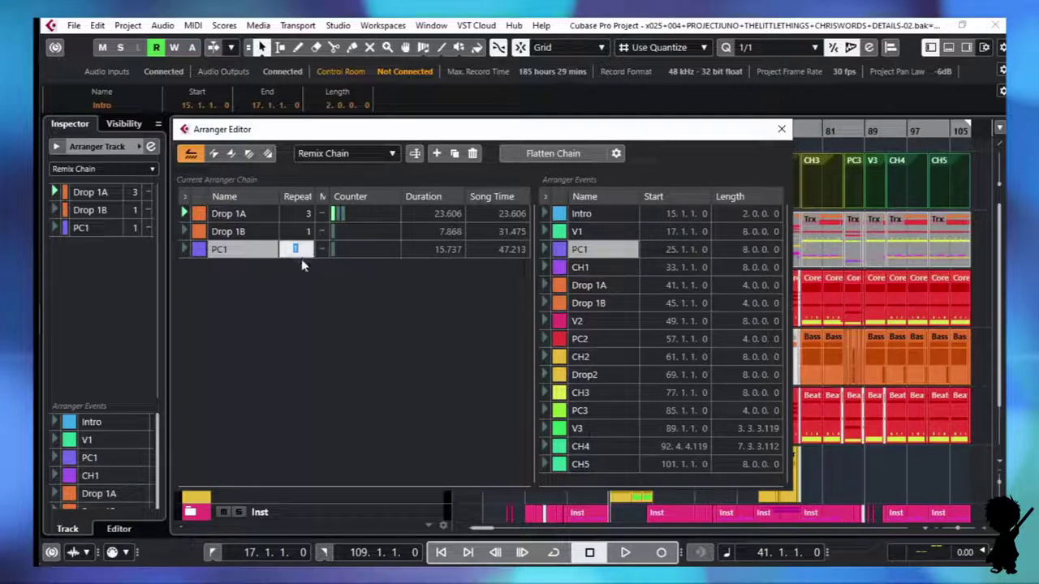
{"action": "left_click", "coordinate": [373, 269]}
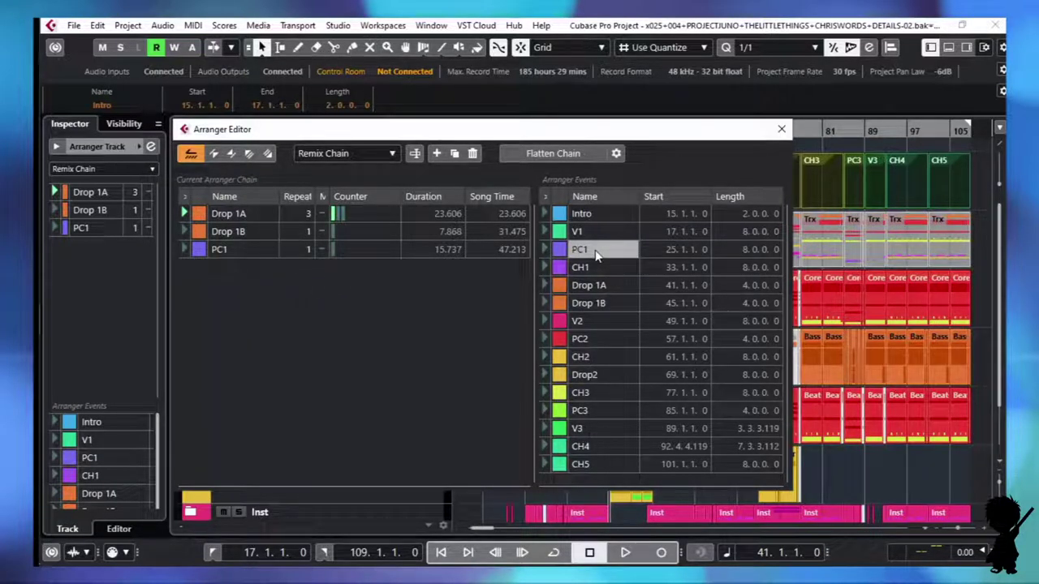
{"action": "left_click_drag", "start_coordinate": [596, 255], "coordinate": [250, 273]}
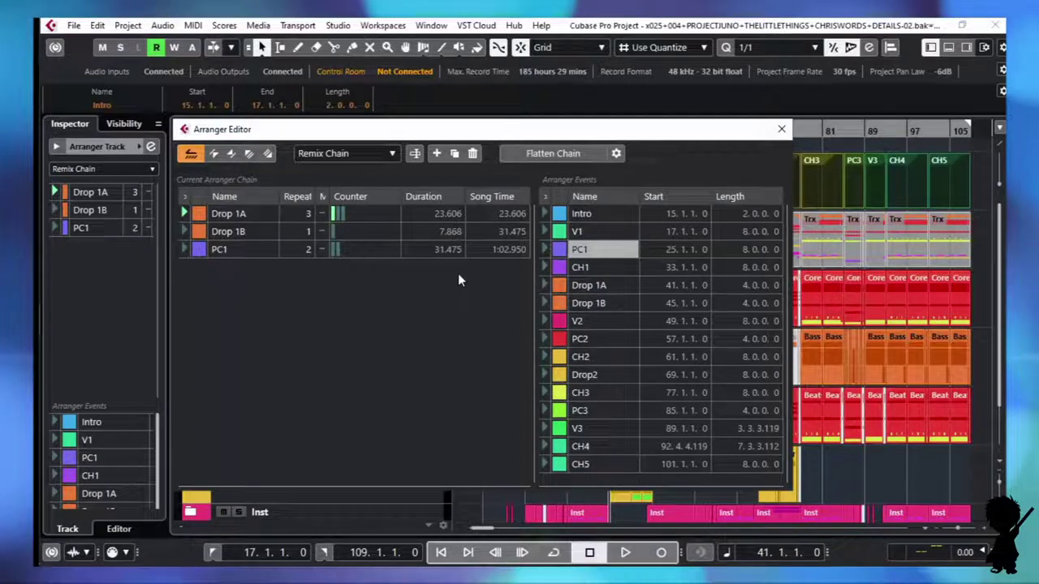
{"action": "left_click_drag", "start_coordinate": [594, 268], "coordinate": [435, 271]}
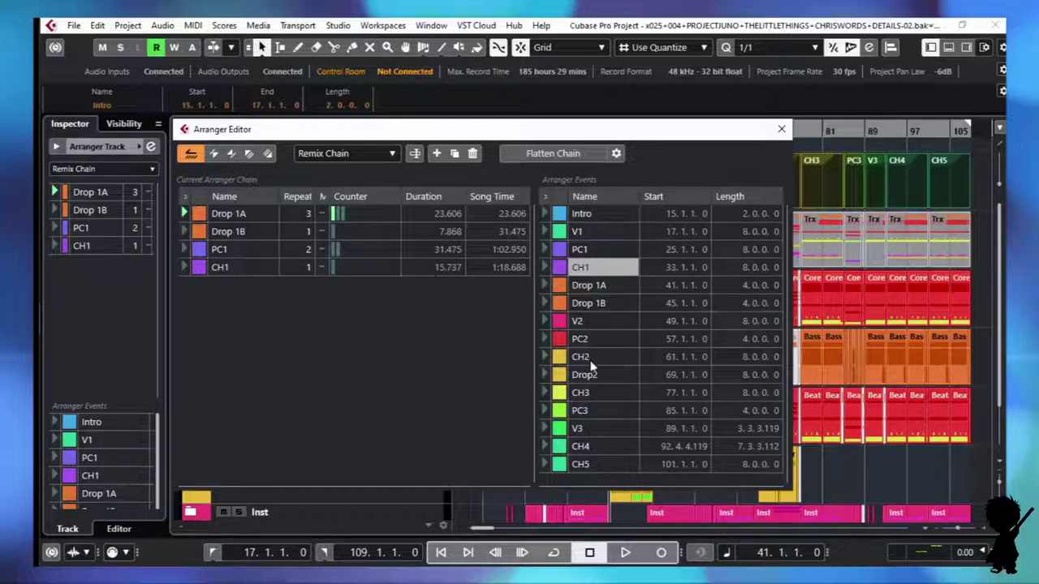
{"action": "left_click_drag", "start_coordinate": [589, 374], "coordinate": [369, 334]}
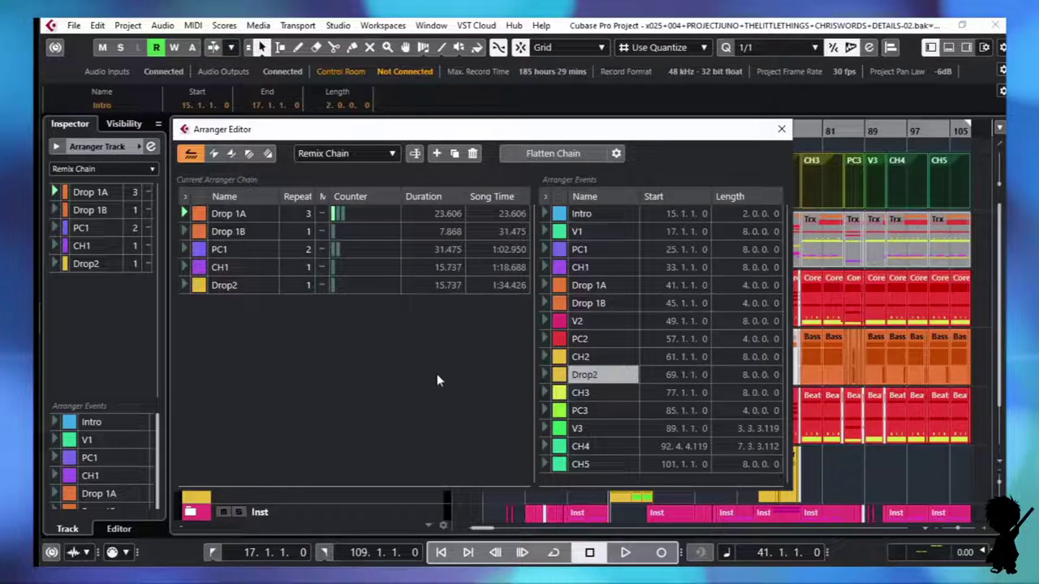
- Remove CH1 from the chain and insert CH2 before Drop2
{"action": "right_click", "coordinate": [255, 269]}
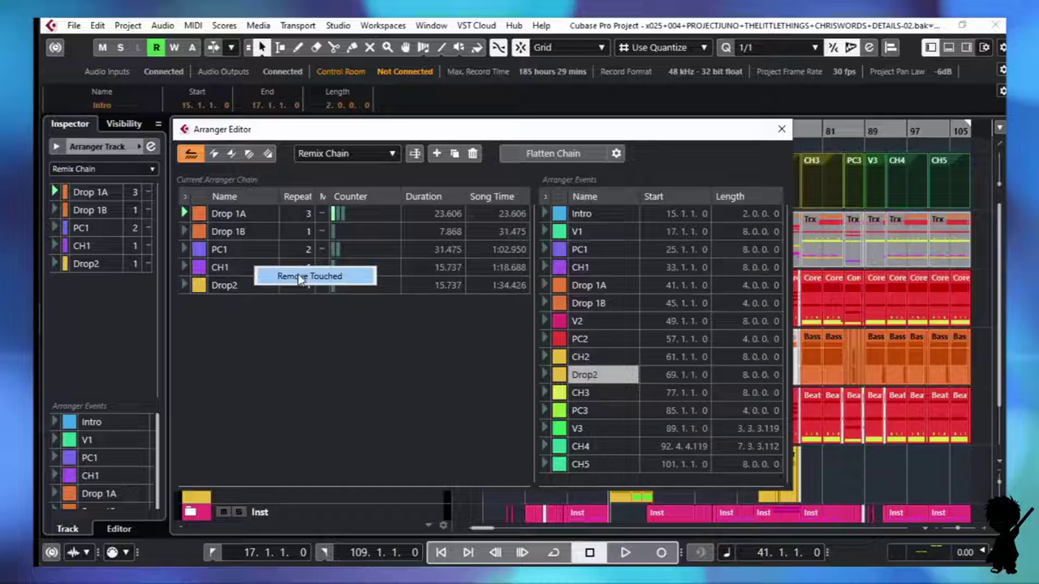
{"action": "left_click", "coordinate": [301, 277]}
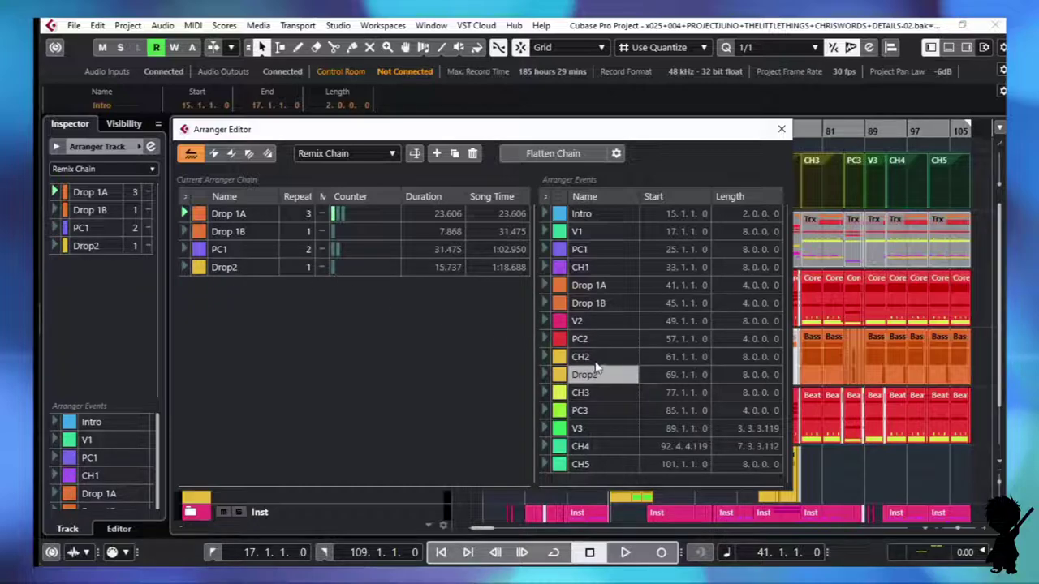
{"action": "left_click_drag", "start_coordinate": [597, 357], "coordinate": [282, 272]}
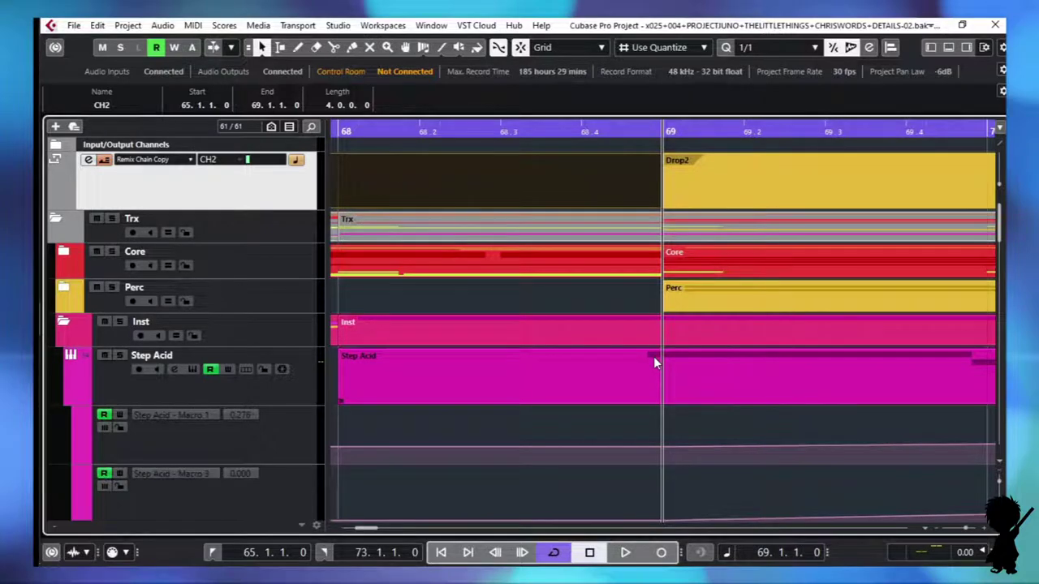
- Set the Quantize grid to 1/64 and move Drop2's start earlier to 68.4.4.30
{"action": "left_click", "coordinate": [673, 181]}
{"action": "key", "text": "g"}
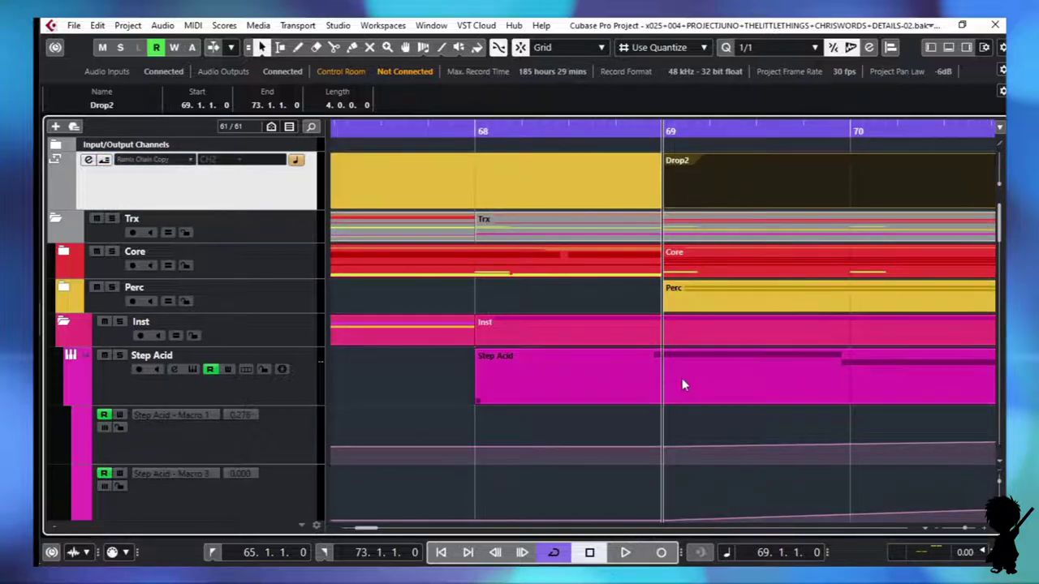
{"action": "left_click", "coordinate": [755, 46]}
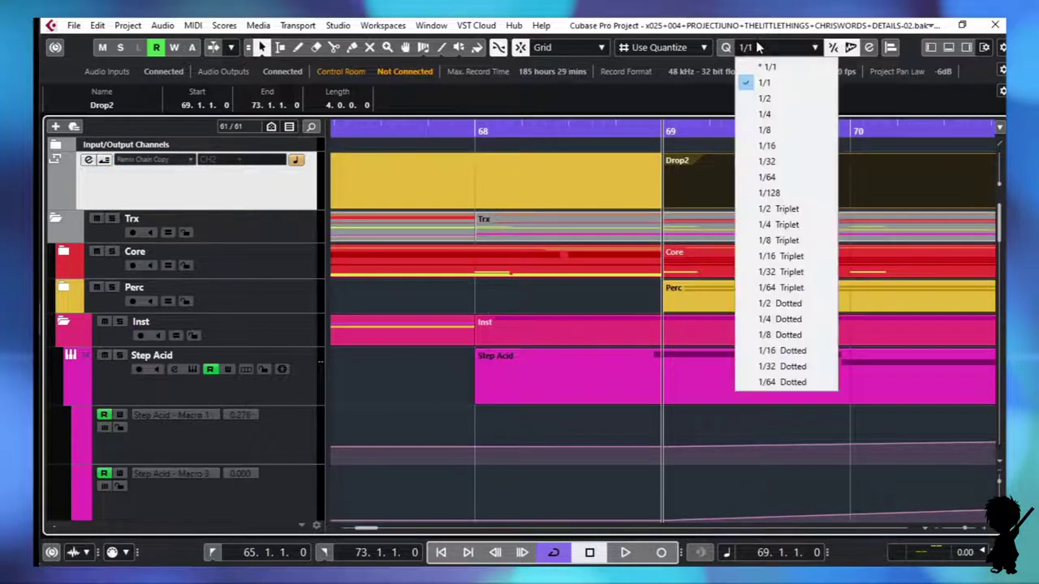
{"action": "left_click", "coordinate": [767, 177]}
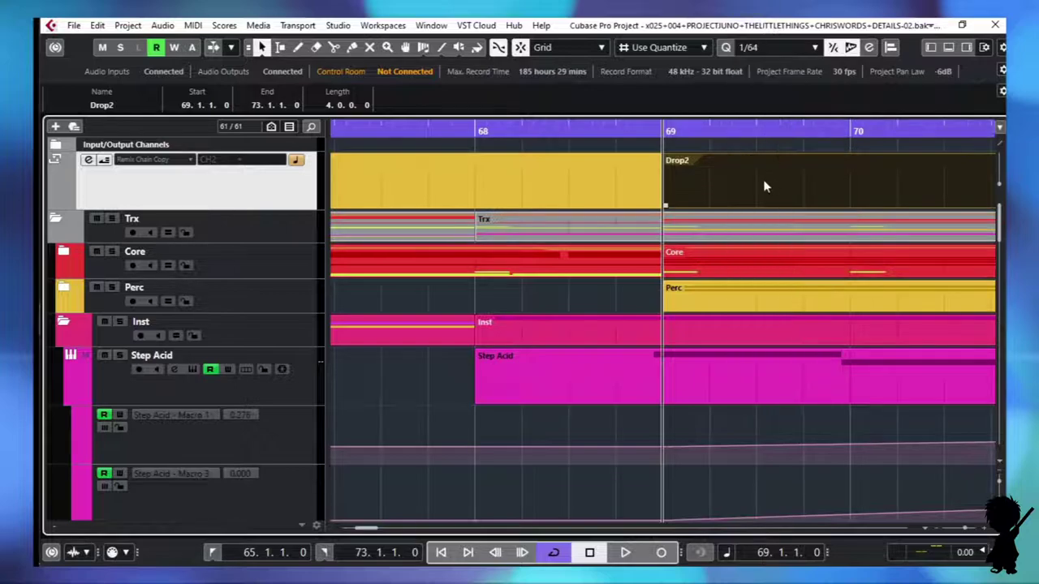
{"action": "key", "text": "g"}
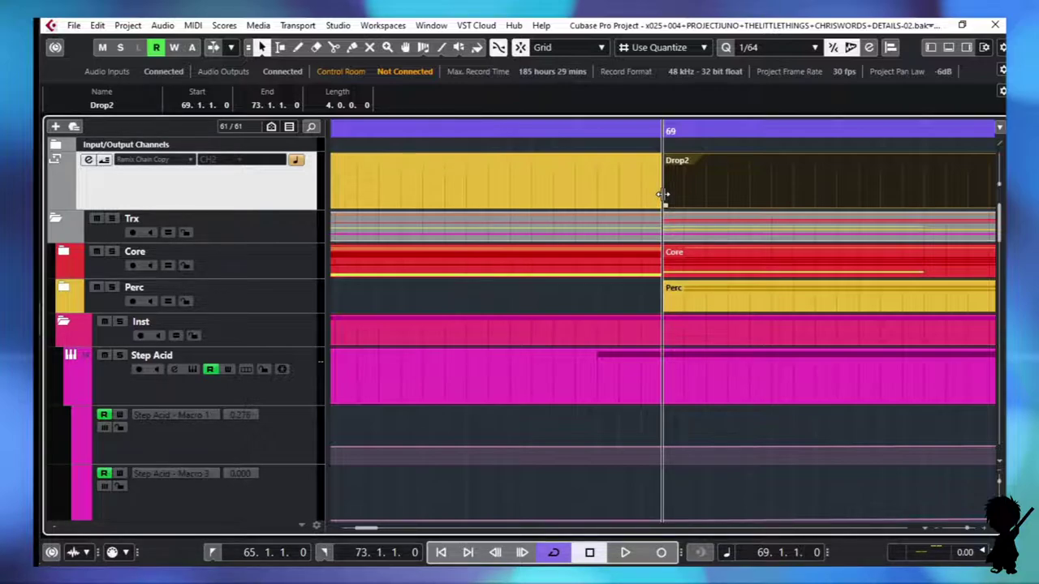
{"action": "left_click_drag", "start_coordinate": [663, 195], "coordinate": [598, 196]}
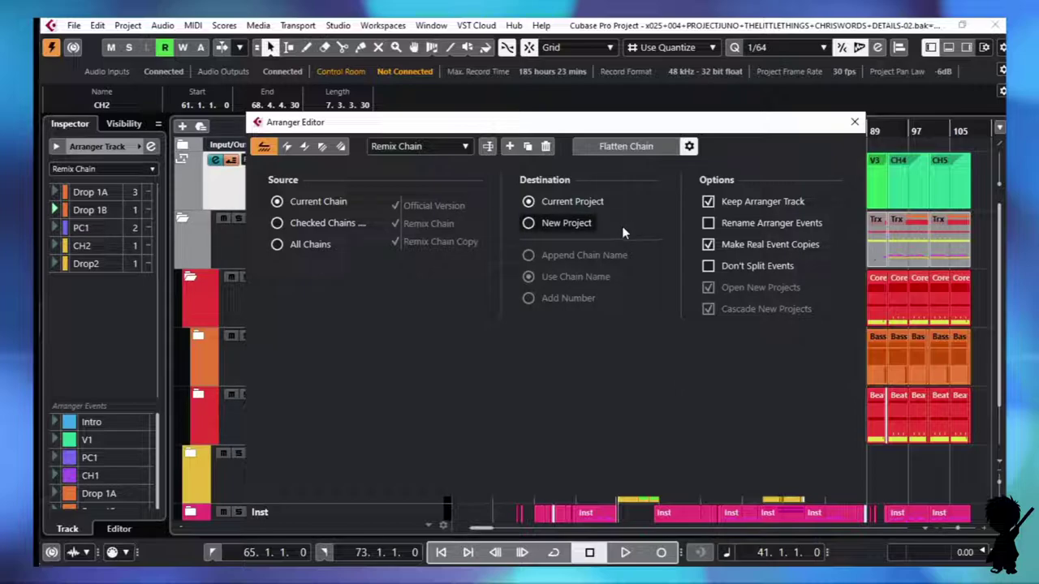
- Set Destination to New Project and, after trying All and Selected Chains, Source to Current Chain
{"action": "left_click", "coordinate": [529, 224]}
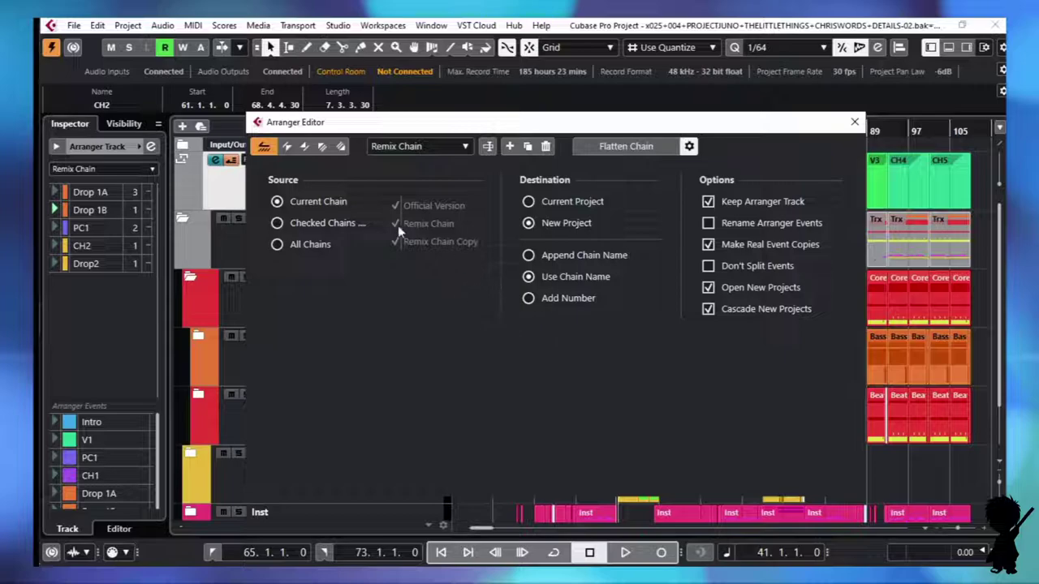
{"action": "left_click", "coordinate": [276, 244]}
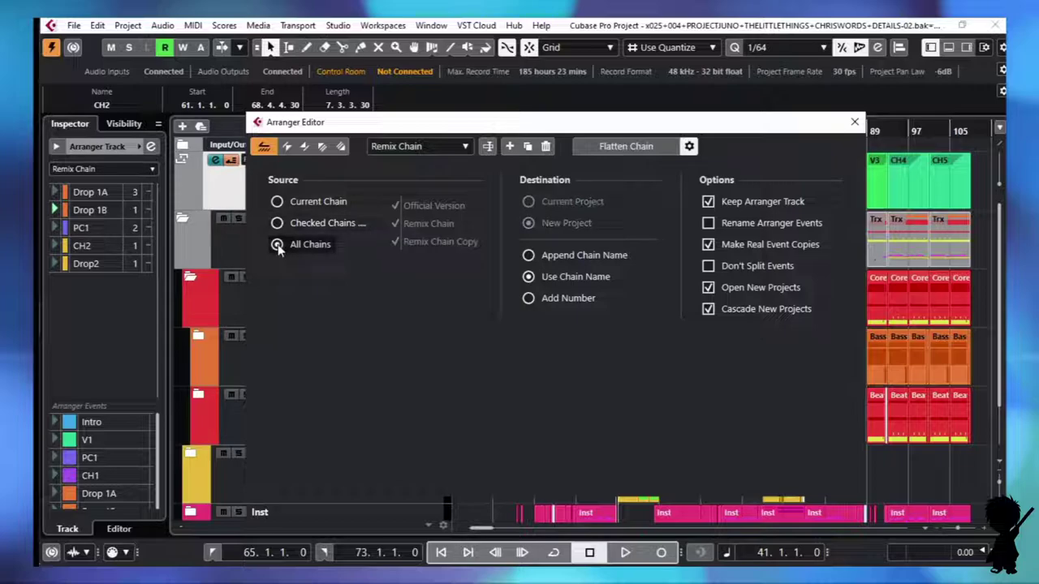
{"action": "left_click", "coordinate": [277, 223]}
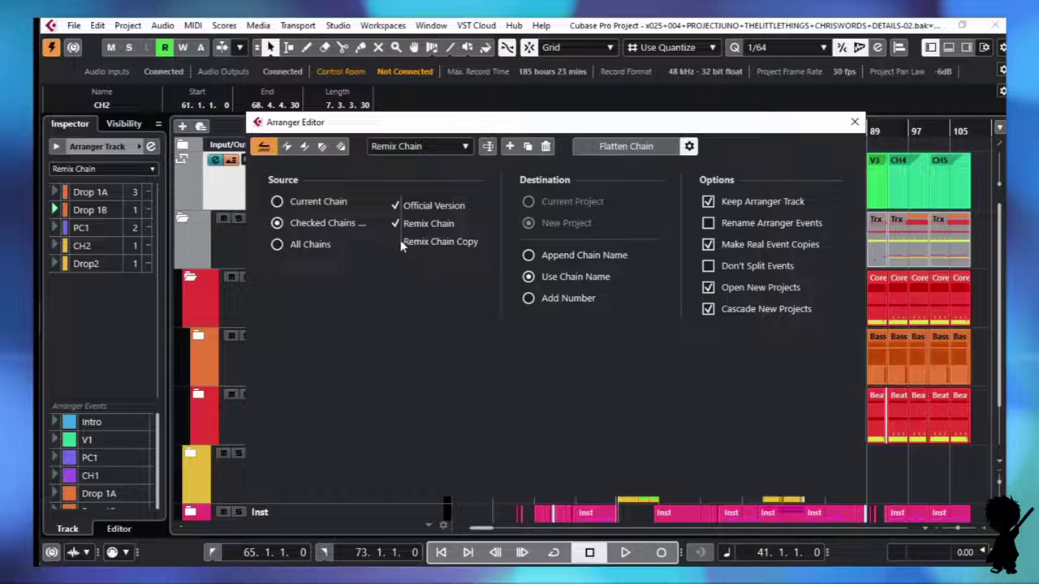
{"action": "left_click", "coordinate": [398, 208]}
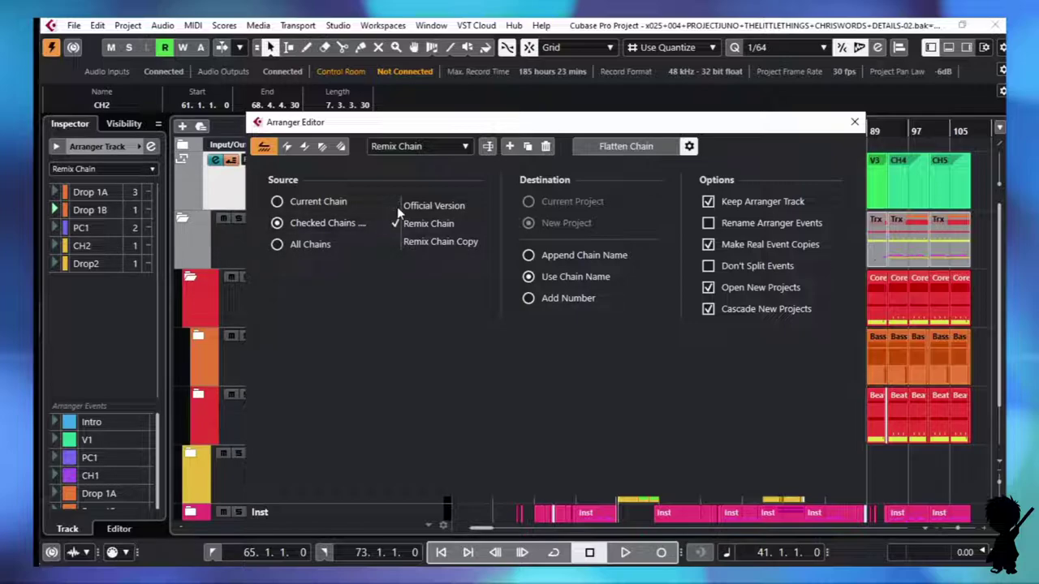
{"action": "left_click", "coordinate": [449, 240]}
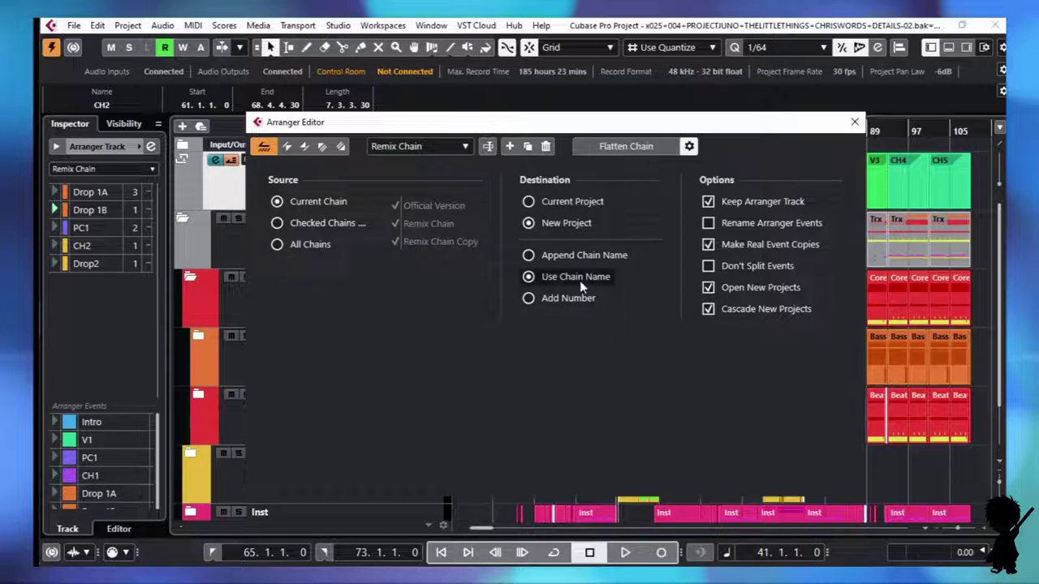